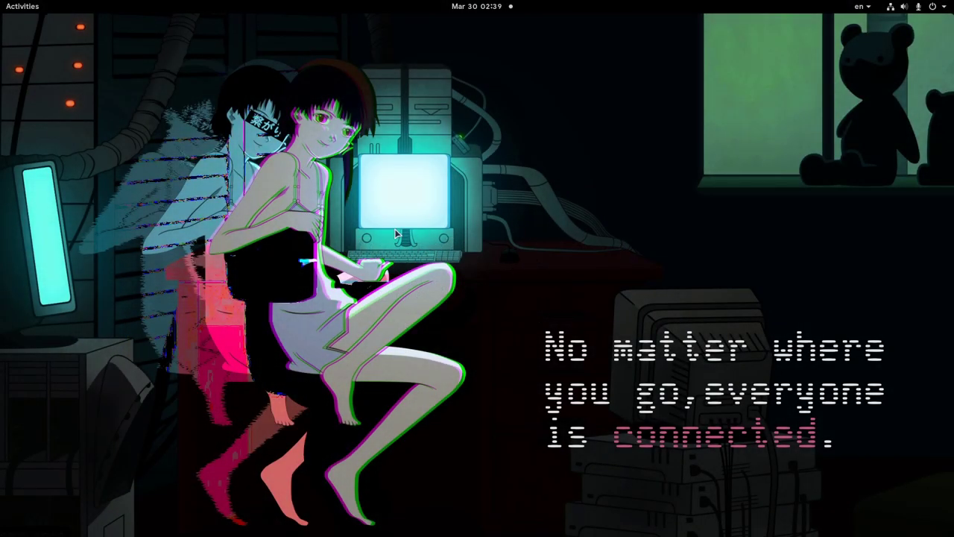
Open two Tilix terminals and a Files window on the current workspace, plus another Tilix terminal on the empty workspace below it.
left_click(14, 98)
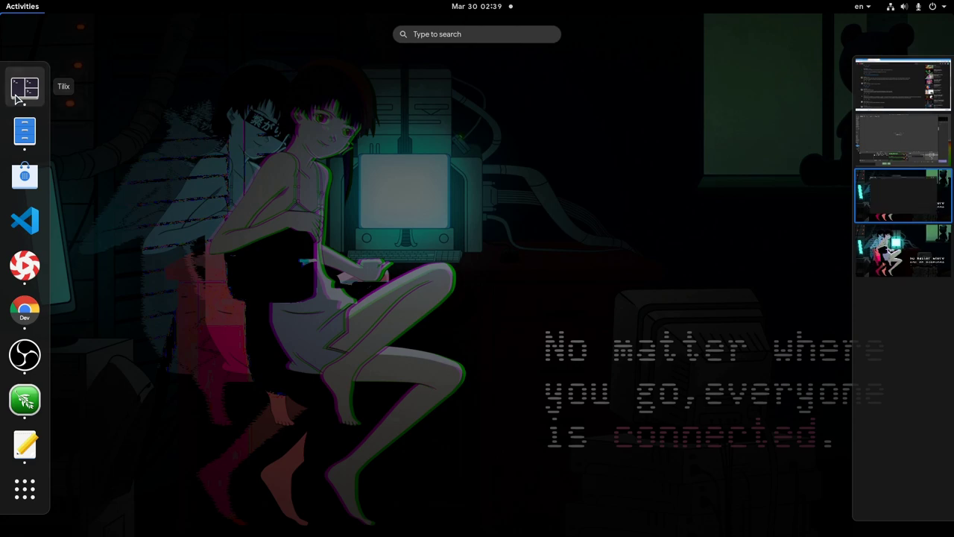
left_click_drag(15, 98, 219, 161)
left_click_drag(26, 89, 887, 238)
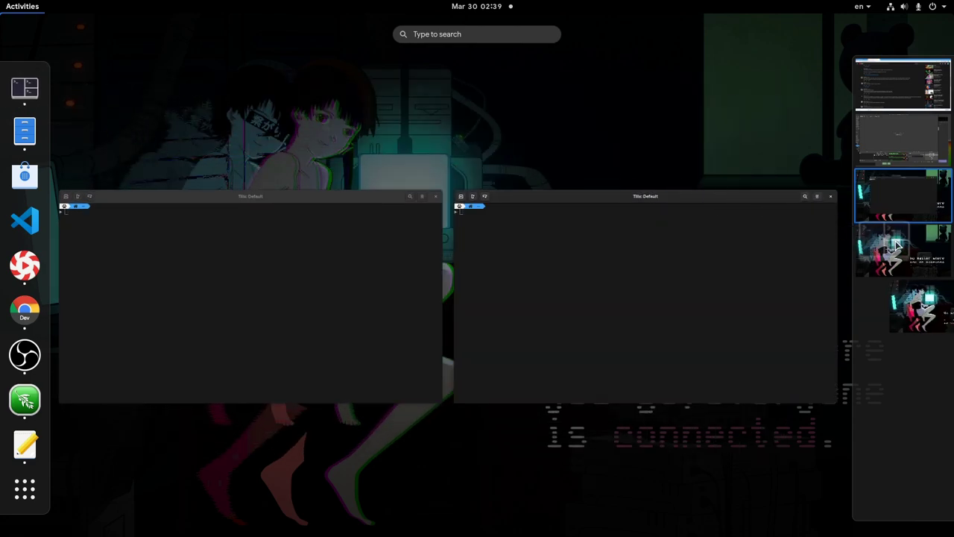
left_click(25, 132)
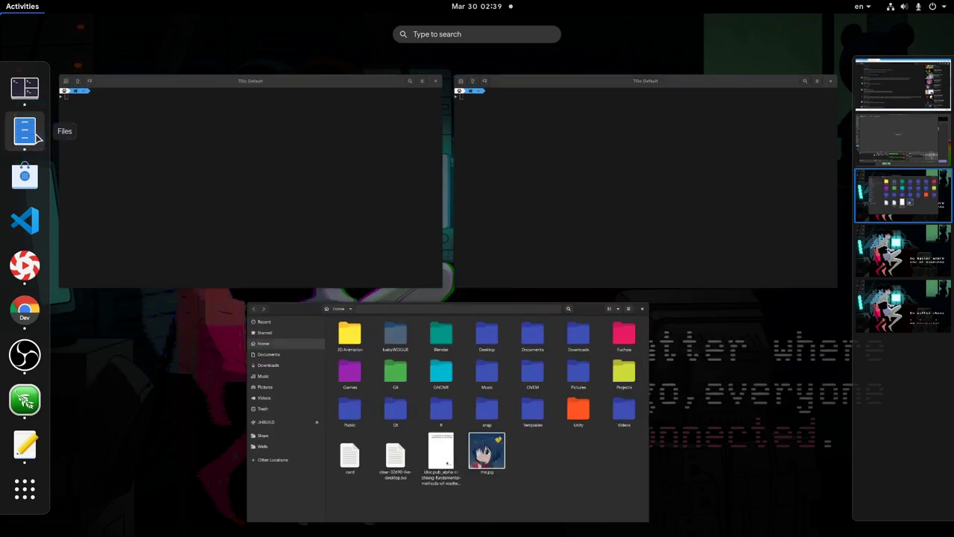
Move the Files window onto the neighbouring workspace that holds the single Tilix terminal, and return to the original workspace.
left_click(883, 257)
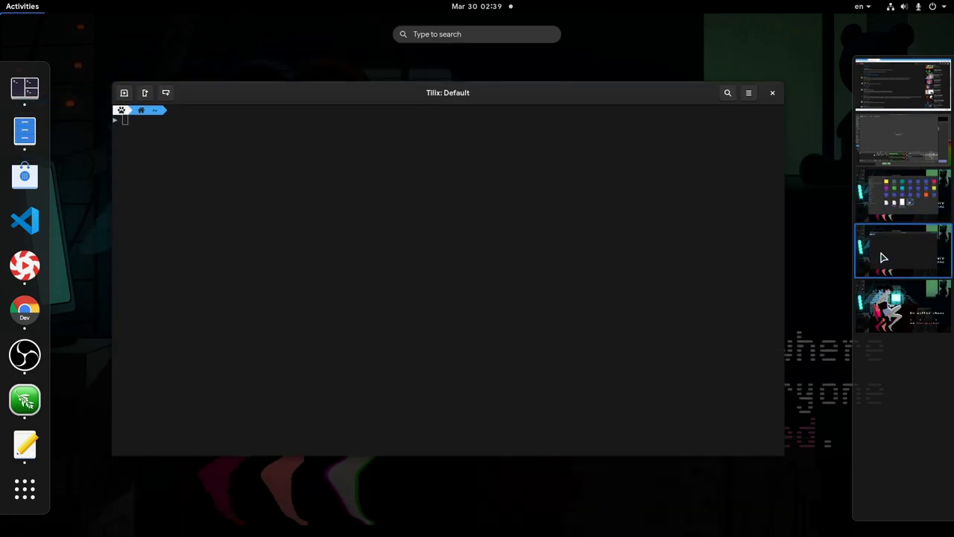
left_click_drag(820, 137, 830, 433)
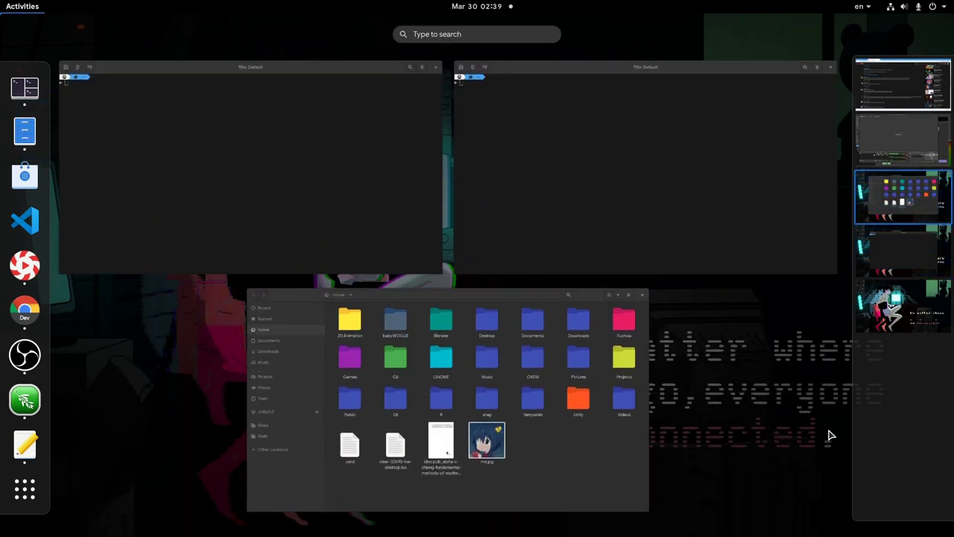
scroll(771, 420, "down", 1)
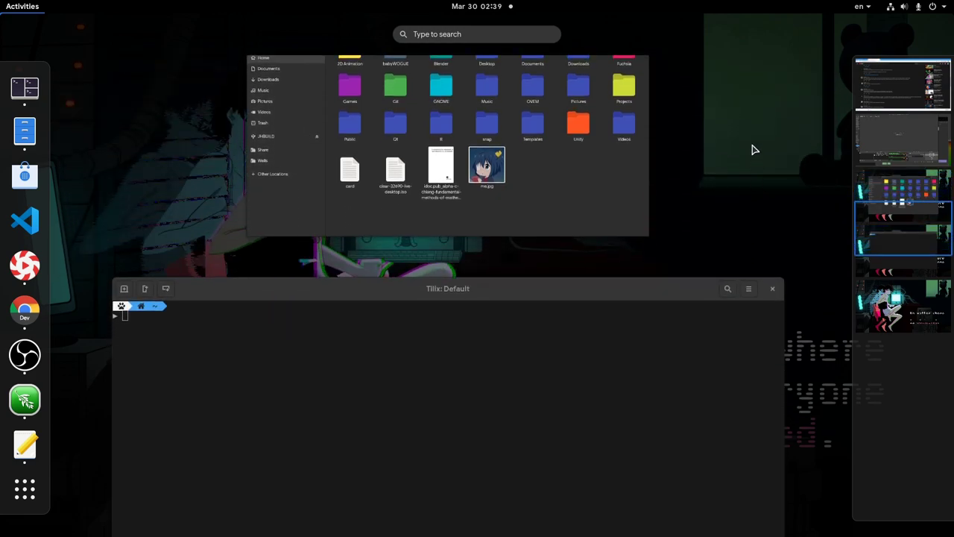
left_click_drag(876, 190, 899, 254)
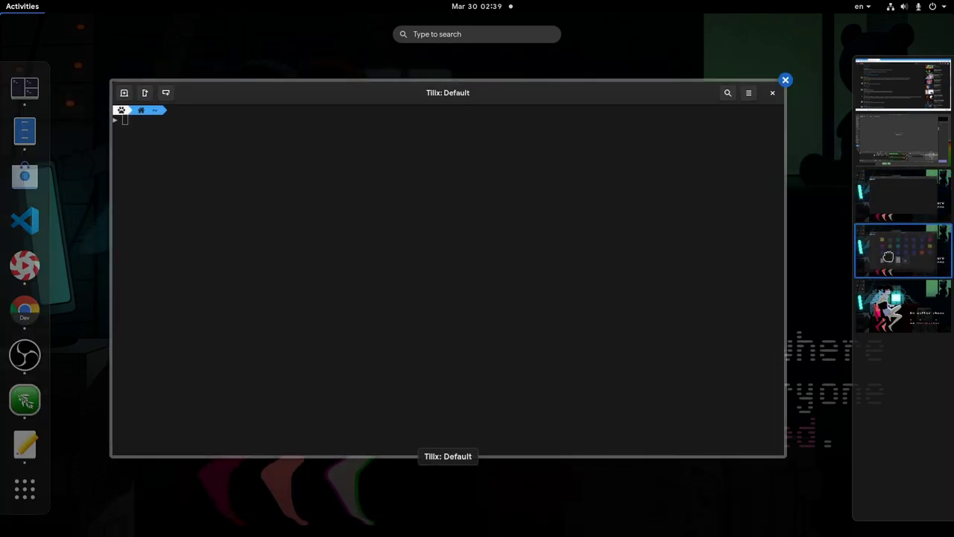
scroll(643, 142, "up", 1)
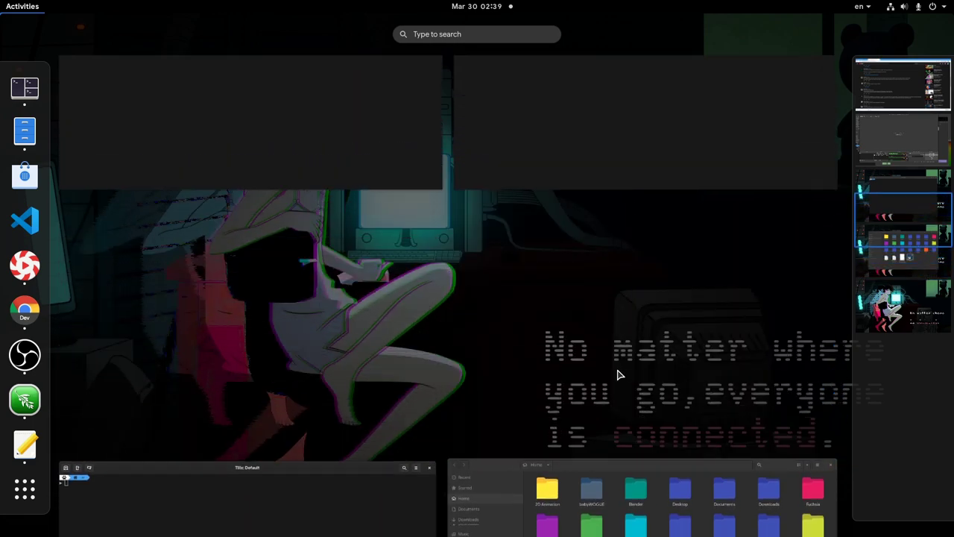
mouse_move(579, 456)
left_mouse_down()
mouse_move(631, 233)
mouse_move(593, 396)
mouse_move(606, 149)
mouse_move(582, 293)
mouse_move(582, 452)
left_mouse_up()
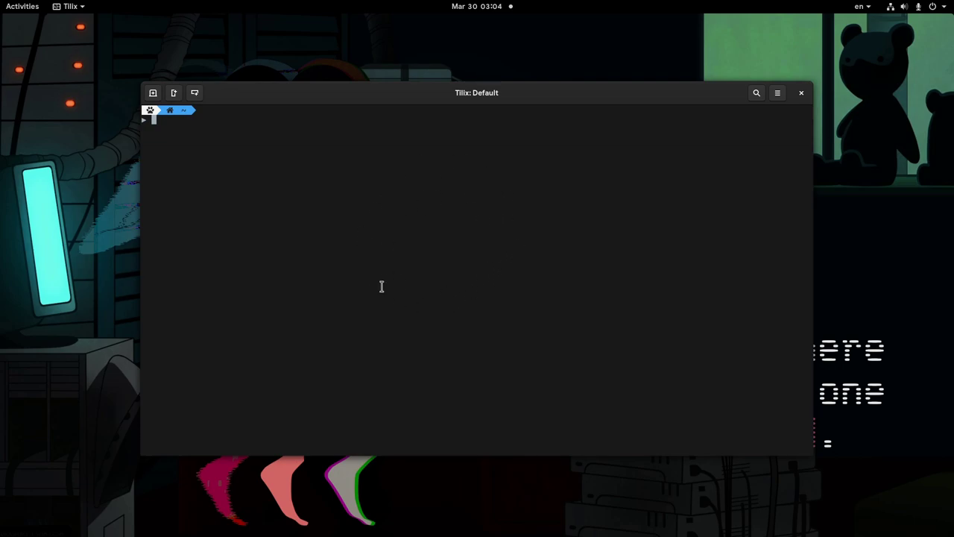
Send the Files window from the current workspace to the empty workspace through the overview.
key("super")
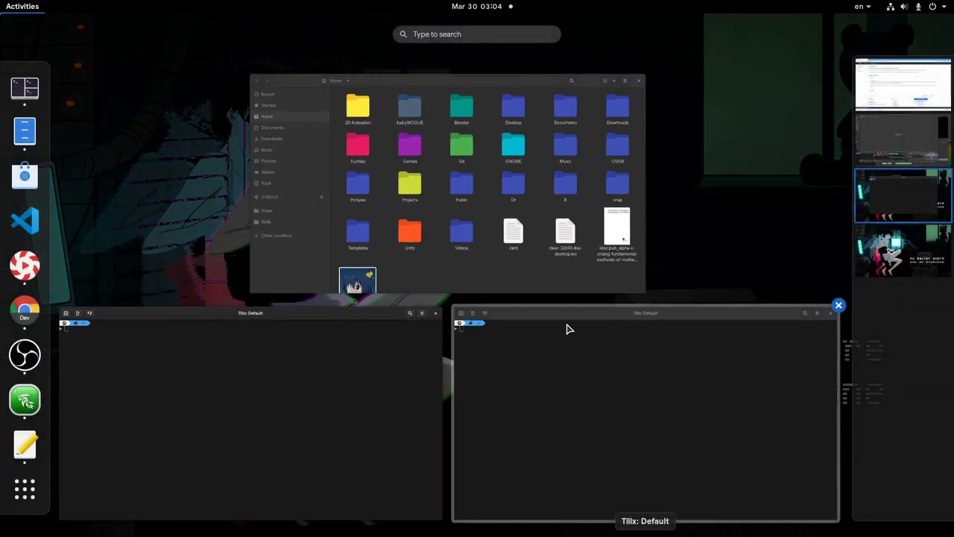
left_click_drag(485, 227, 893, 261)
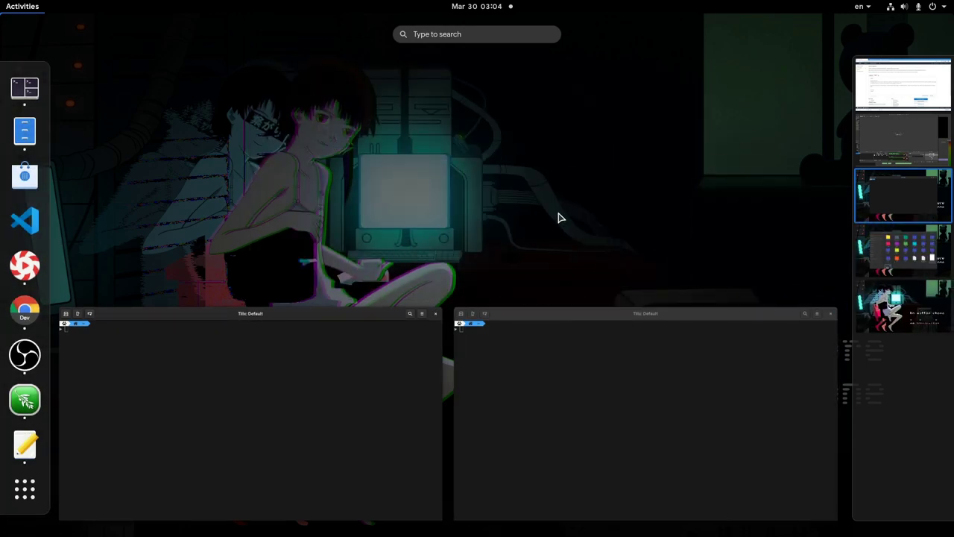
Try the overview search with "a" and "s", clear it, and return to the first Tilix terminal.
type("a")
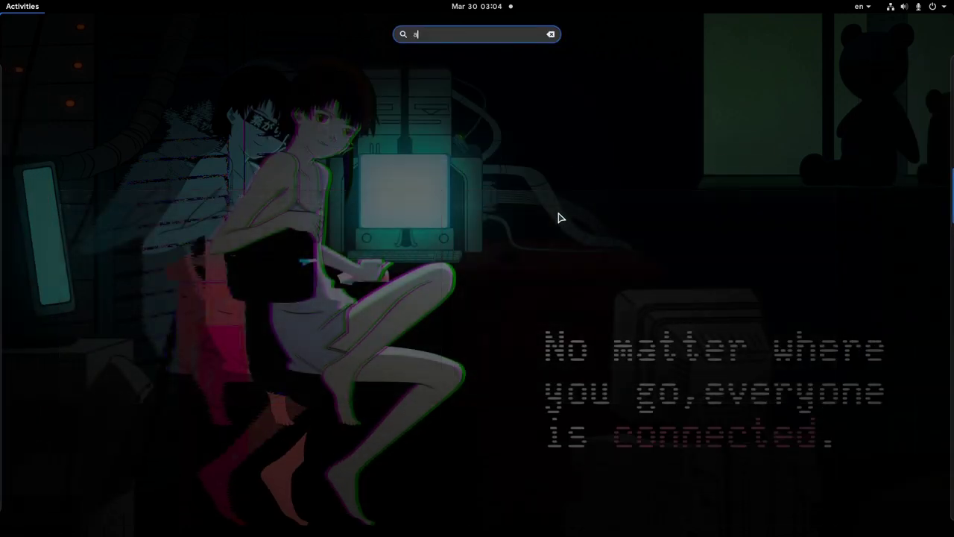
key("BackSpace")
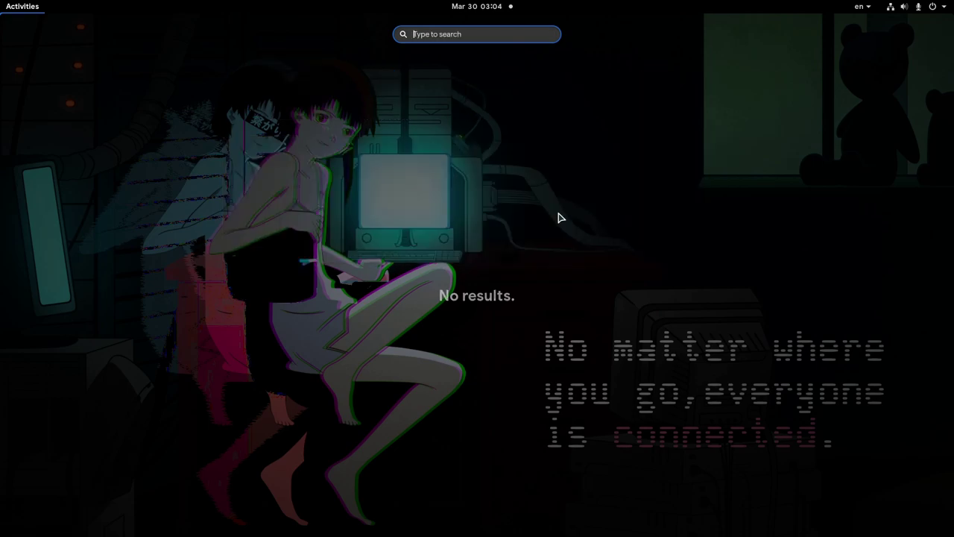
type("s")
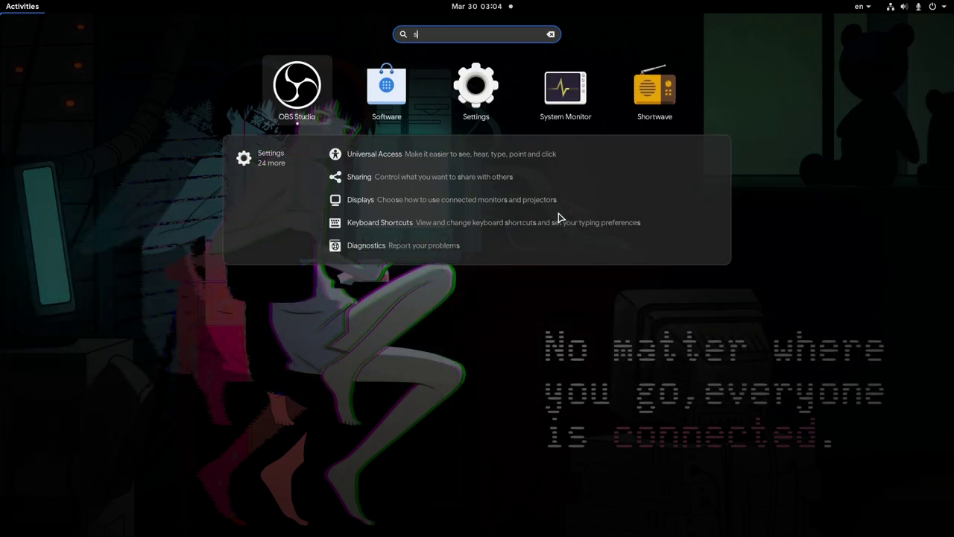
key("BackSpace")
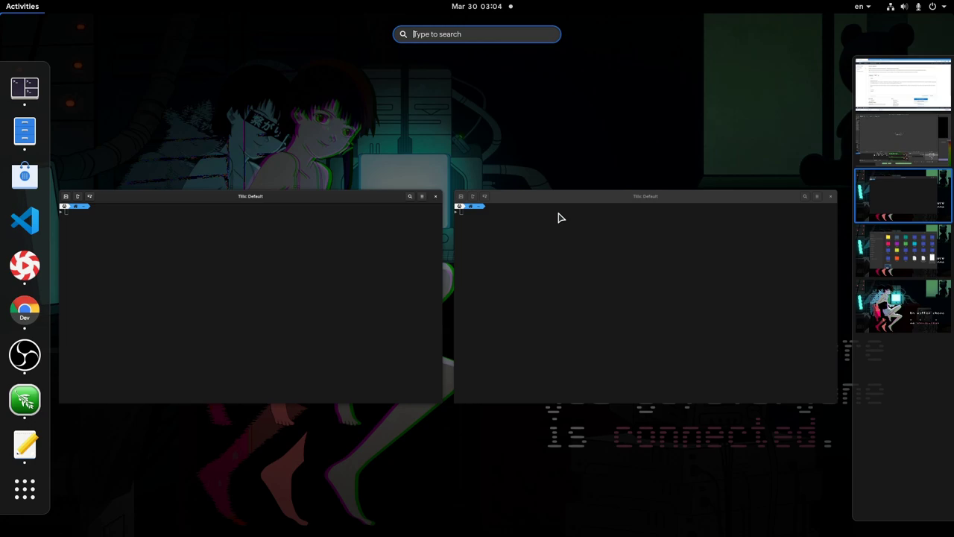
left_click(436, 244)
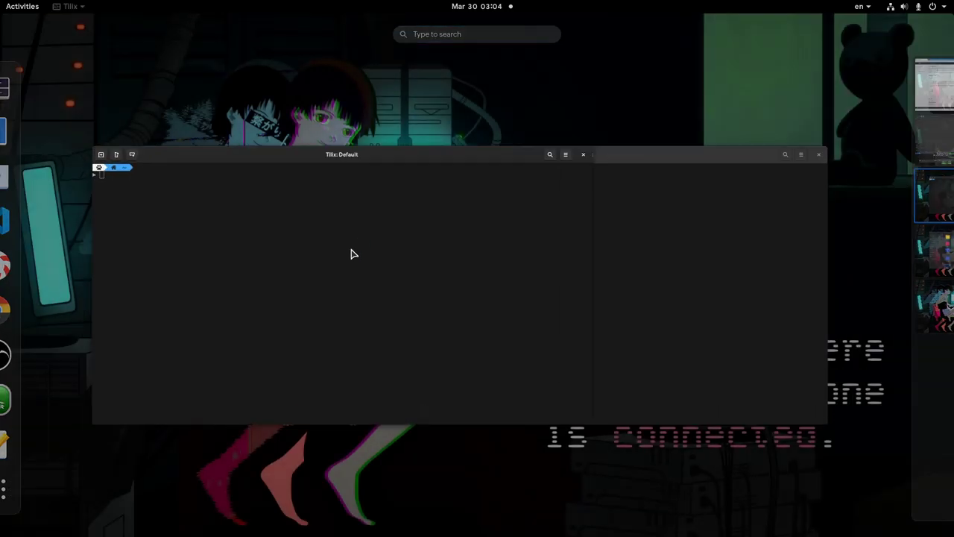
Search the overview for "a" and try to add an app from the results to the dash.
key("super")
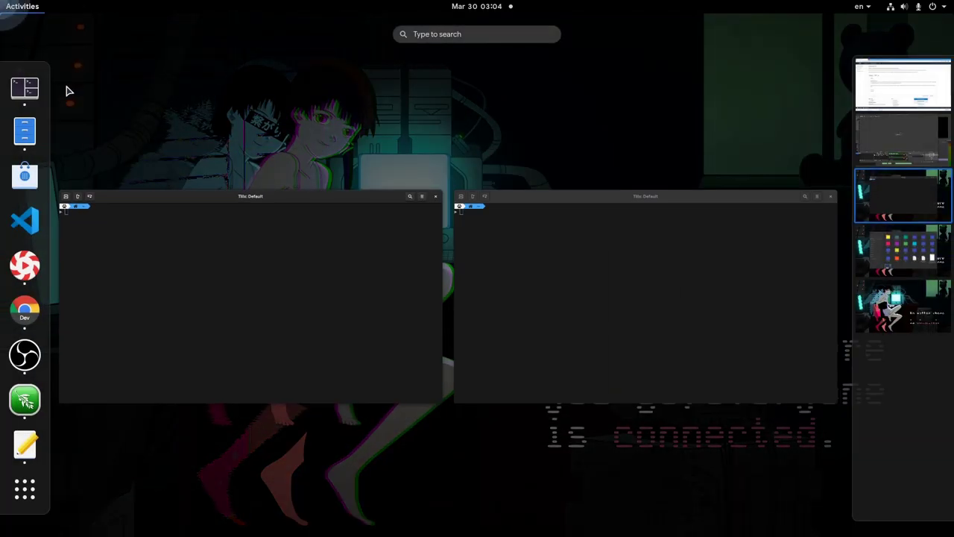
left_click(224, 285)
key("super")
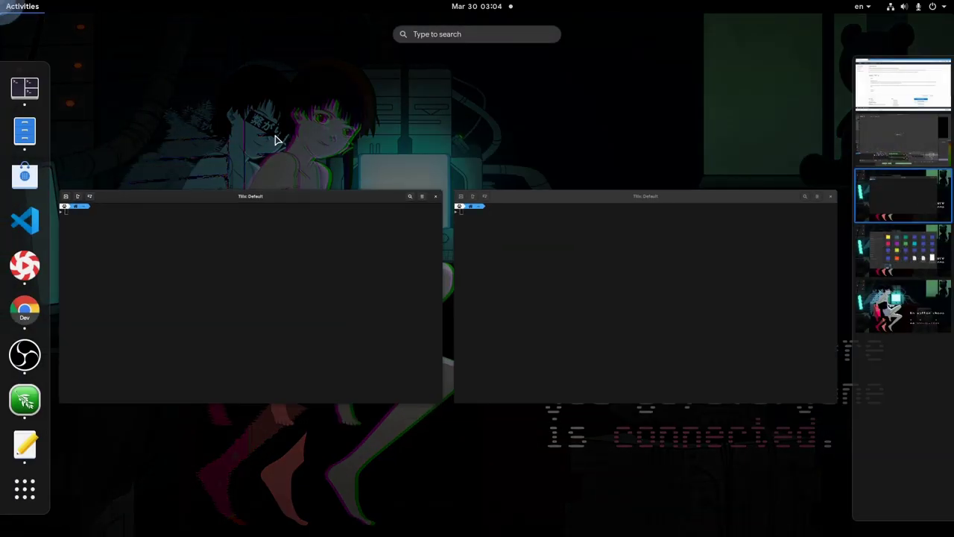
type("a")
left_click_drag(396, 101, 25, 291)
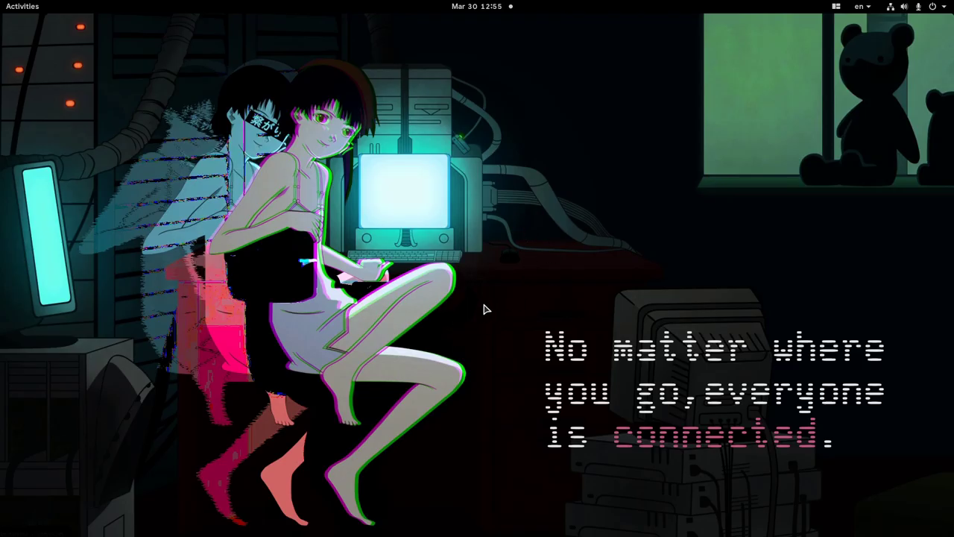
Enable the Dash to Panel extension in the Extensions app and close the app.
key("super")
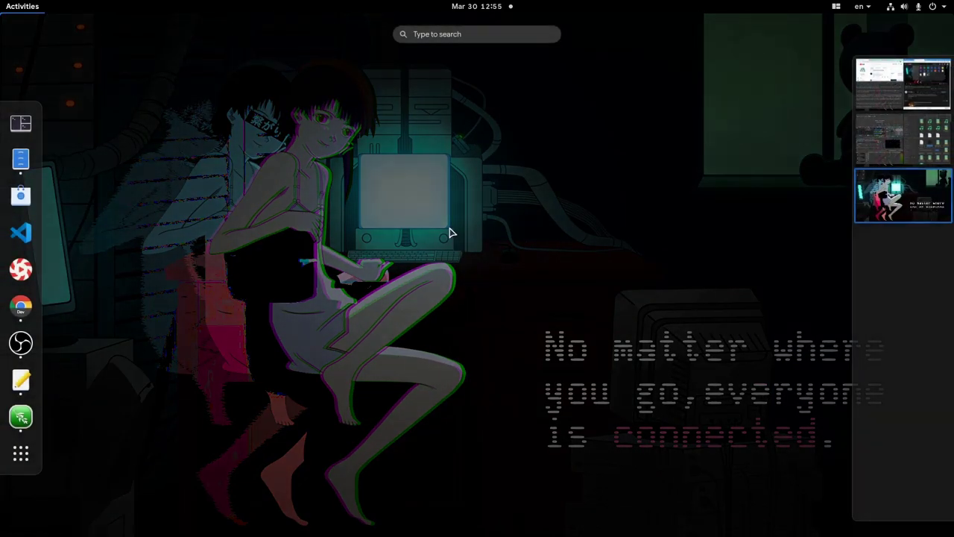
type("exte")
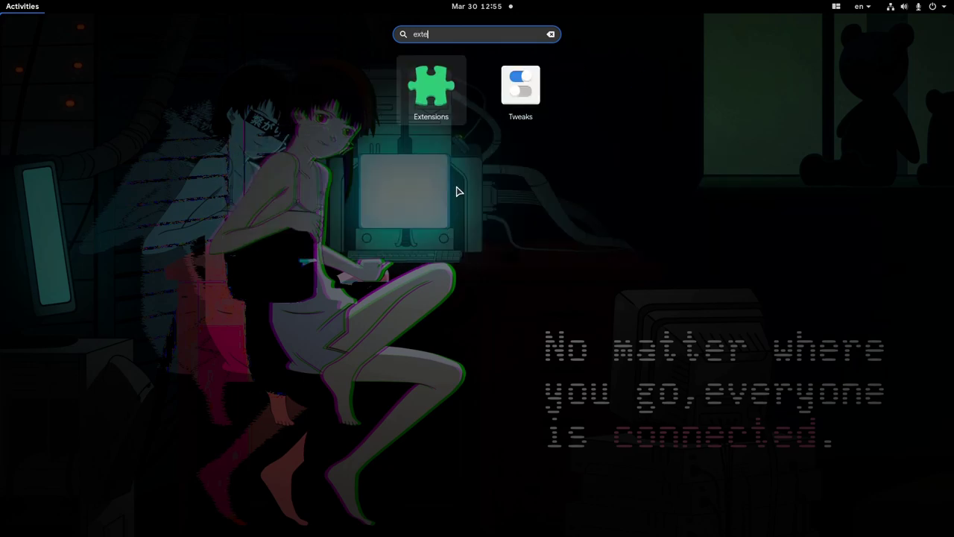
left_click(449, 123)
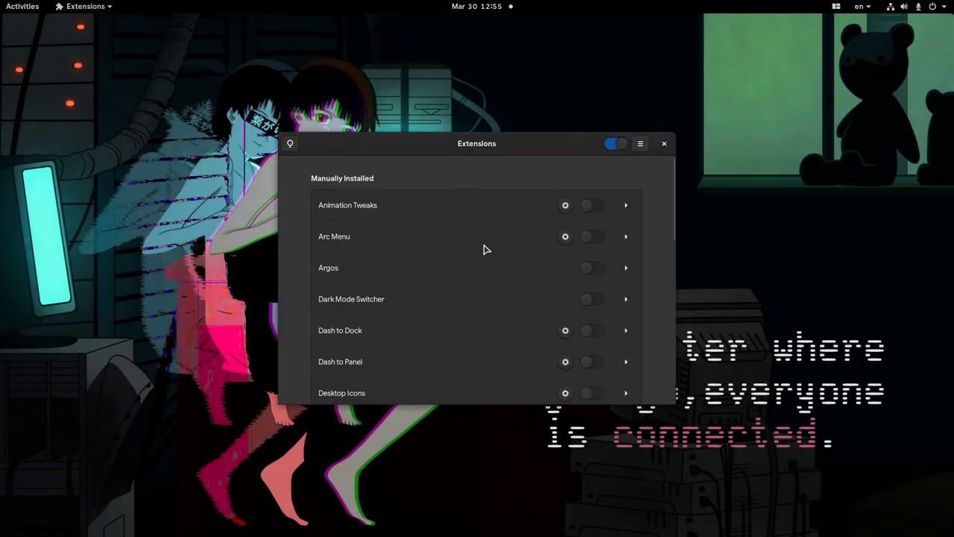
left_click(590, 363)
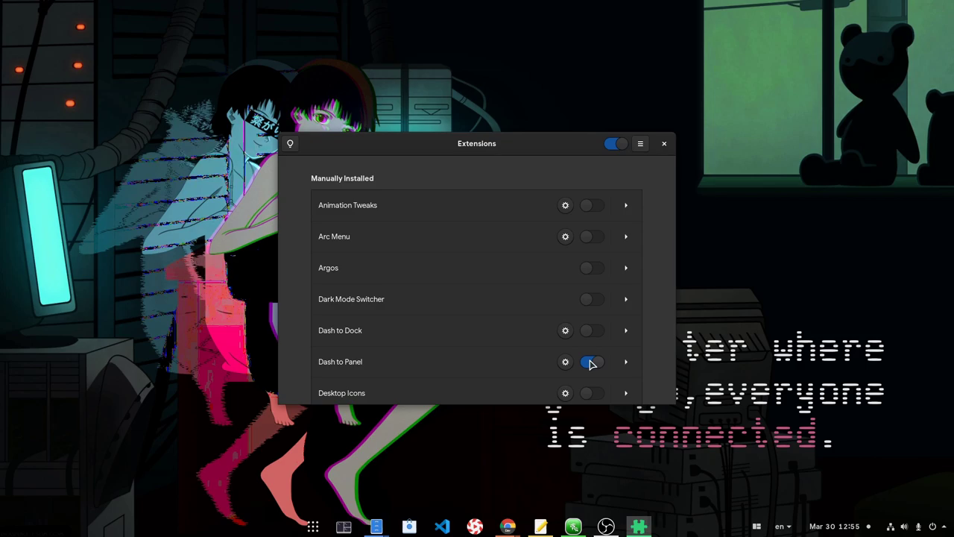
scroll(544, 347, "down", 4)
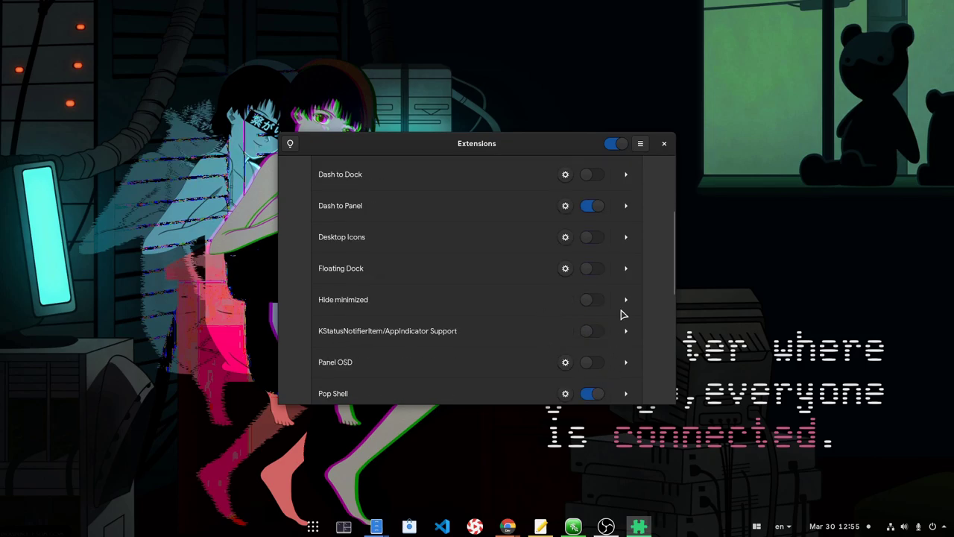
left_click(664, 144)
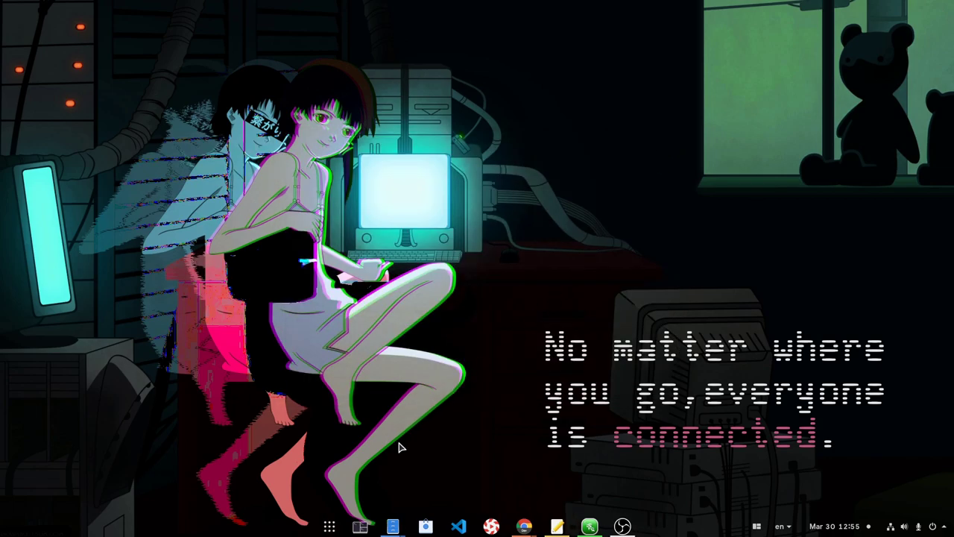
Open two tiled Tilix terminals and a Files window showing the Home folder.
left_click(362, 526)
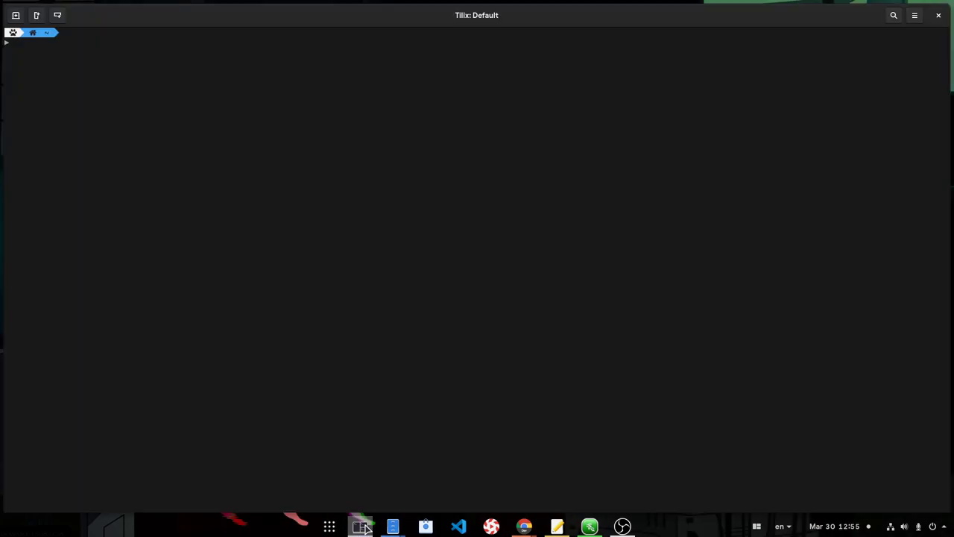
middle_click(365, 524)
left_click(393, 526)
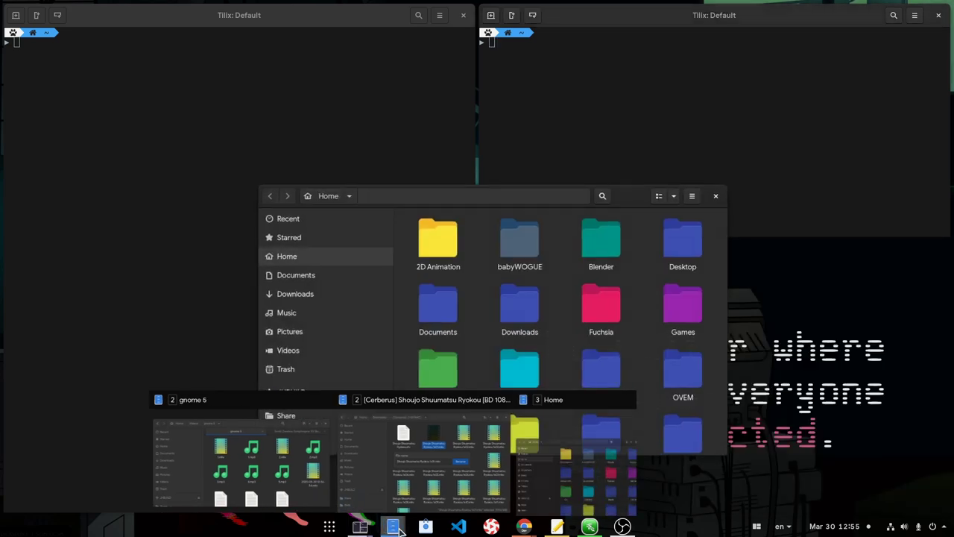
Move the tiled Files window with Pop Shell's adjustment mode to the lower-left tile, beneath a Tilix terminal.
key("super+Return")
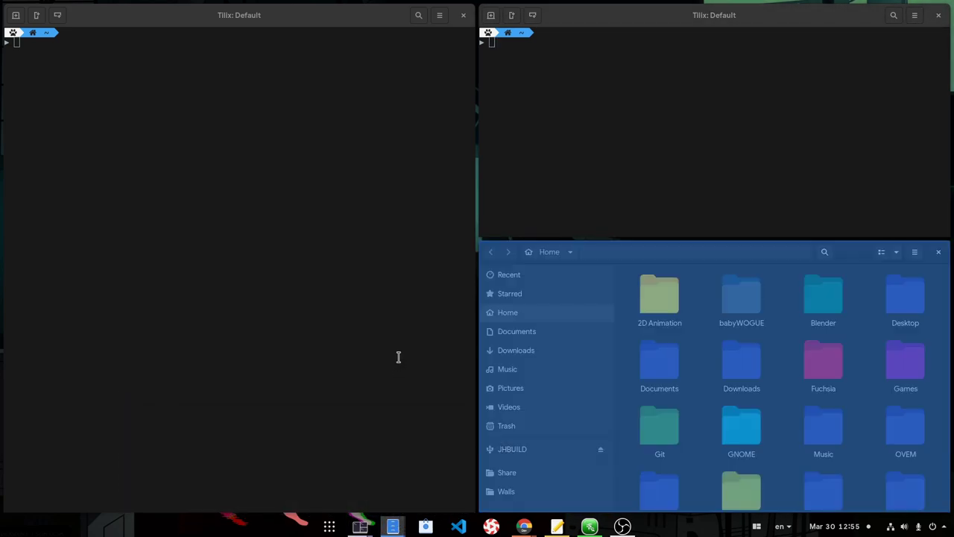
key("Left")
key("Up")
key("Right")
key("Up")
key("Left")
key("Down")
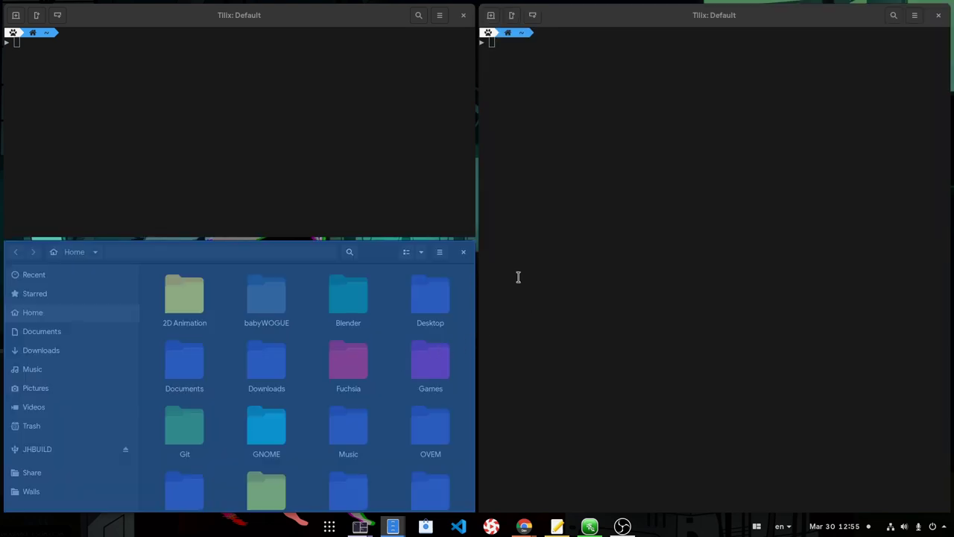
key("Return")
Widen the column holding the Files window and make the Files tile taller than the terminal above it.
left_click_drag(478, 215, 547, 214)
left_click_drag(461, 238, 464, 141)
Focus the full-height Tilix terminal and move it around the tile layout in adjustment mode, into the other column and back.
key("super+Right")
key("super+Return")
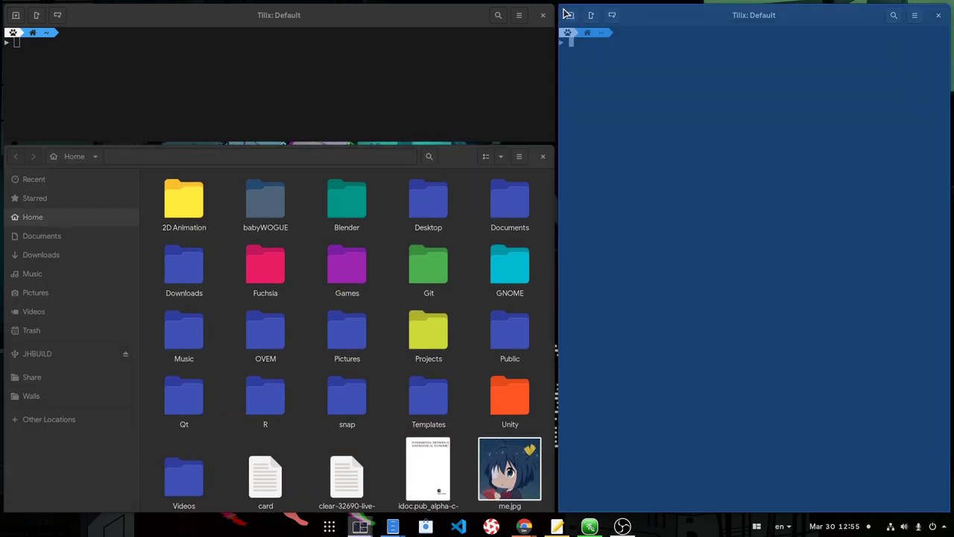
key("Left")
key("Down")
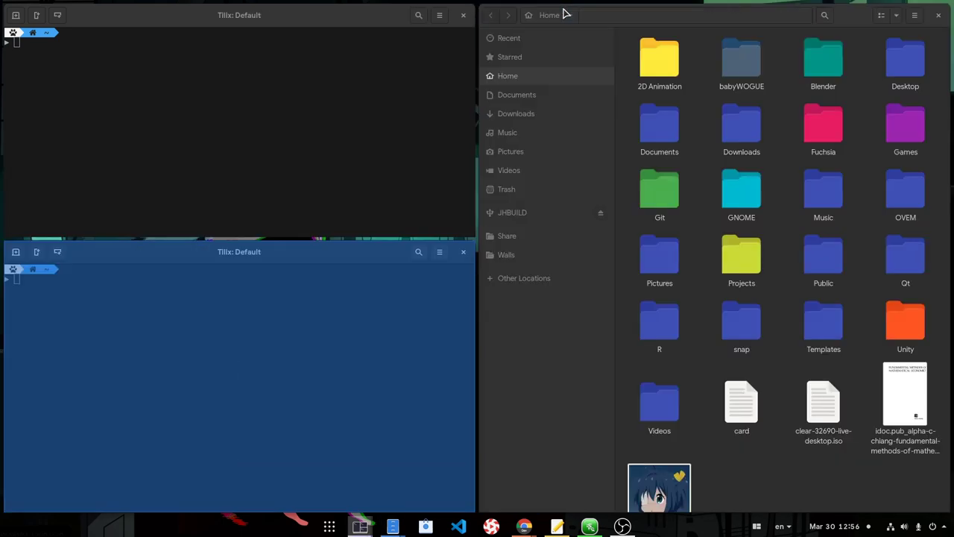
key("Up")
key("Right")
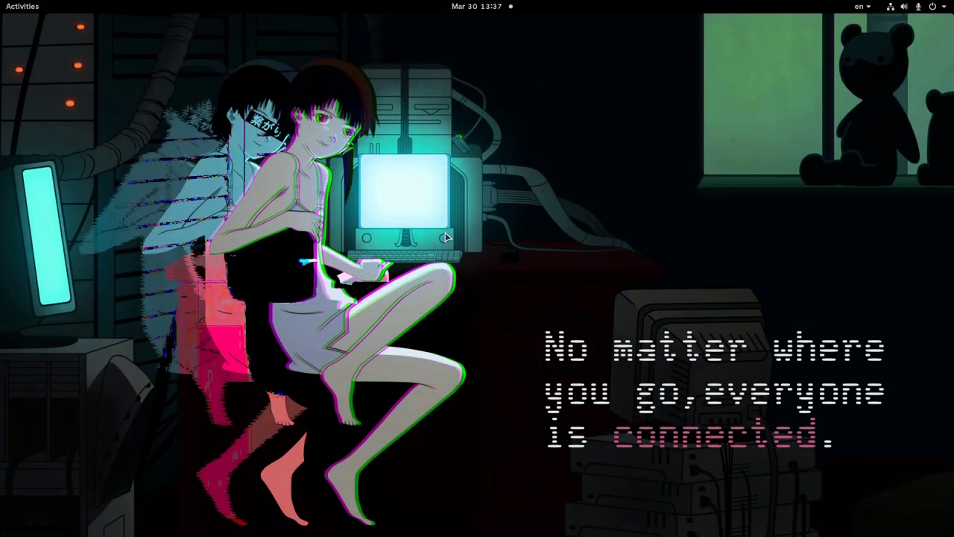
Search the overview for "draw" and launch the Drawing app.
key("super")
type("draw")
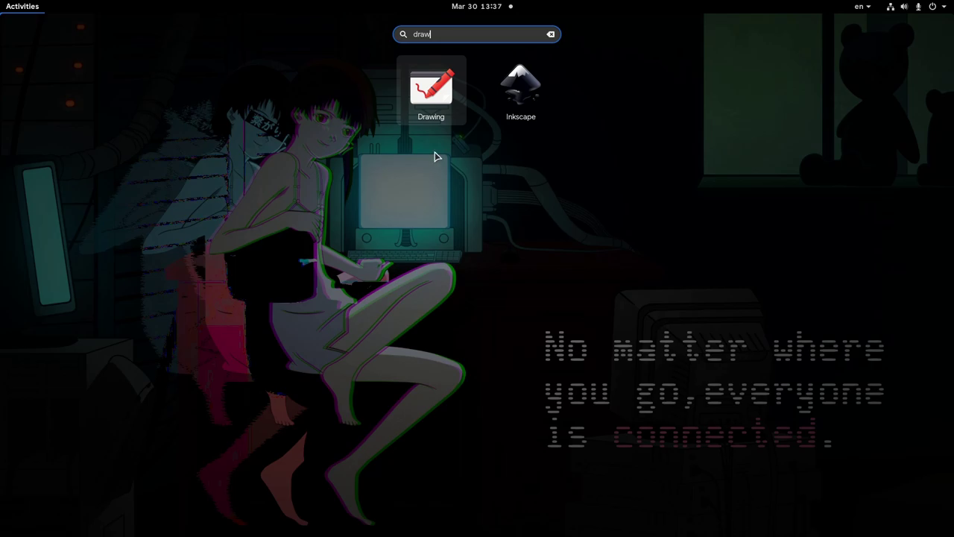
left_click(439, 117)
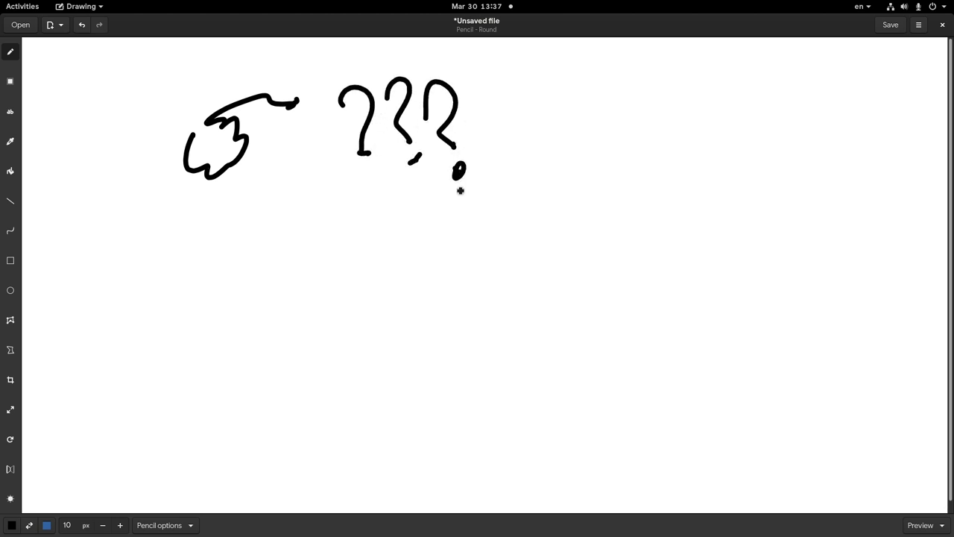
Handwrite "nie Die" beneath the question marks with the black 10 px round pencil.
left_click_drag(190, 271, 229, 313)
left_click_drag(255, 255, 272, 302)
left_click_drag(238, 238, 247, 239)
left_click_drag(304, 272, 343, 292)
mouse_move(401, 240)
left_mouse_down()
mouse_move(421, 266)
mouse_move(412, 305)
left_mouse_up()
left_click_drag(445, 247, 459, 302)
left_click_drag(430, 221, 432, 224)
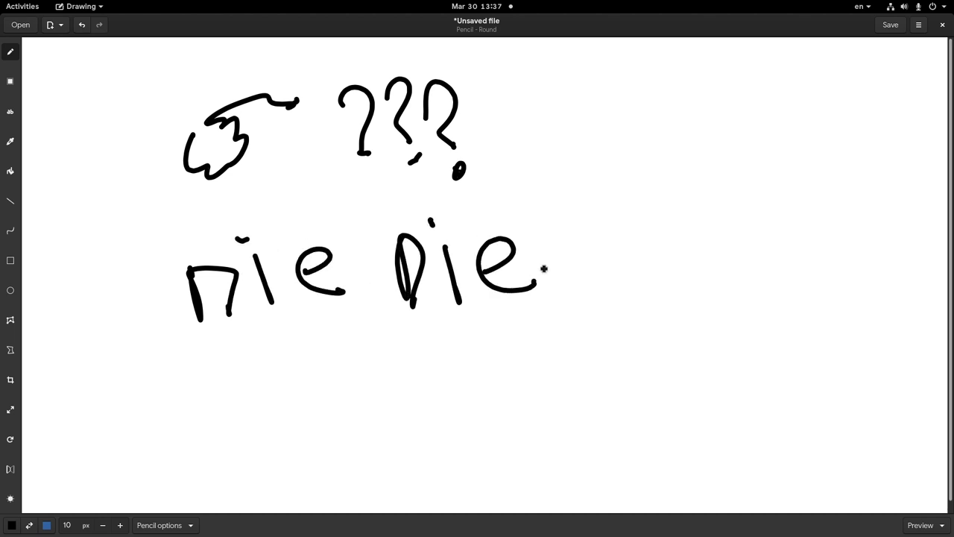
Draw a short black pencil stroke on the blank canvas beside the handwritten "nie Die".
left_click_drag(646, 257, 684, 272)
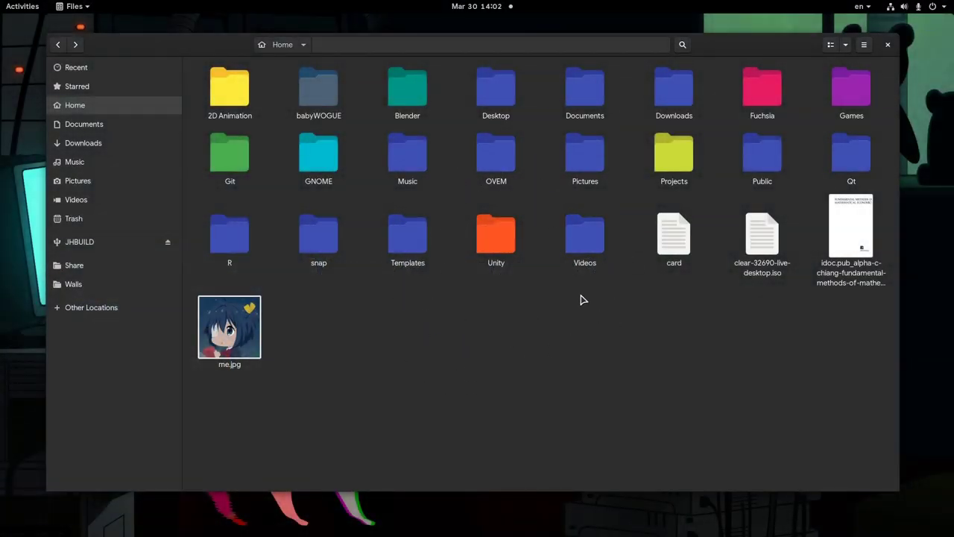
Search for "gnome" from the Home folder in Files, and run the same search in the Software app.
type("gnome")
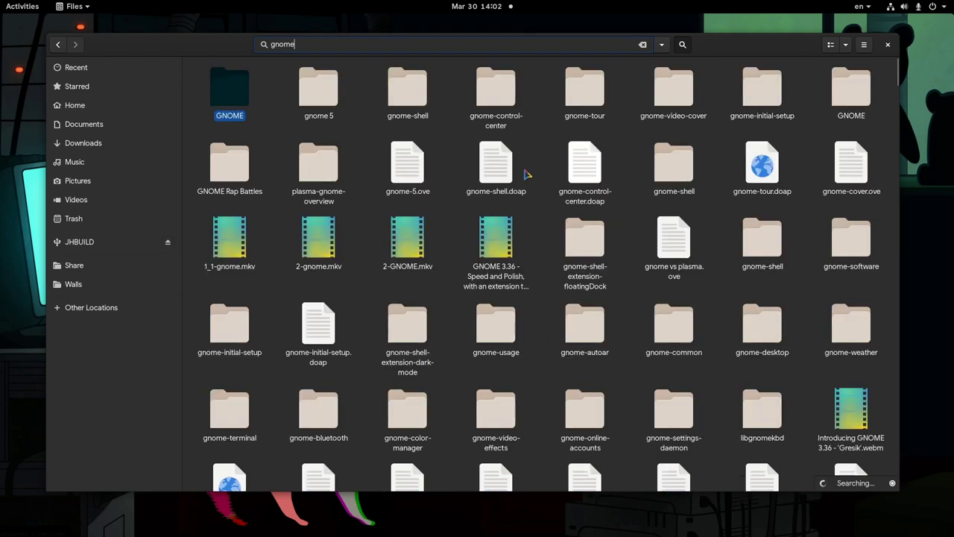
key("super+Page_Down")
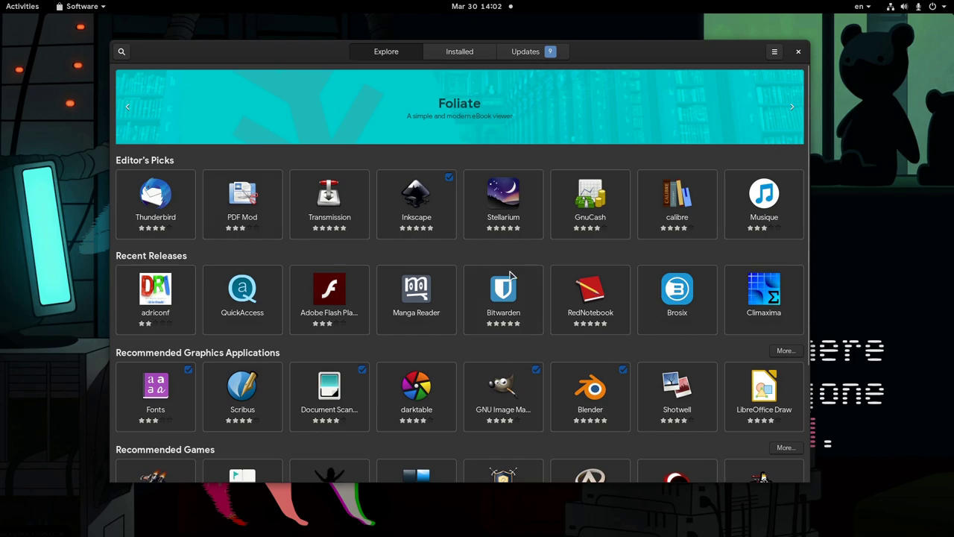
type("gnome")
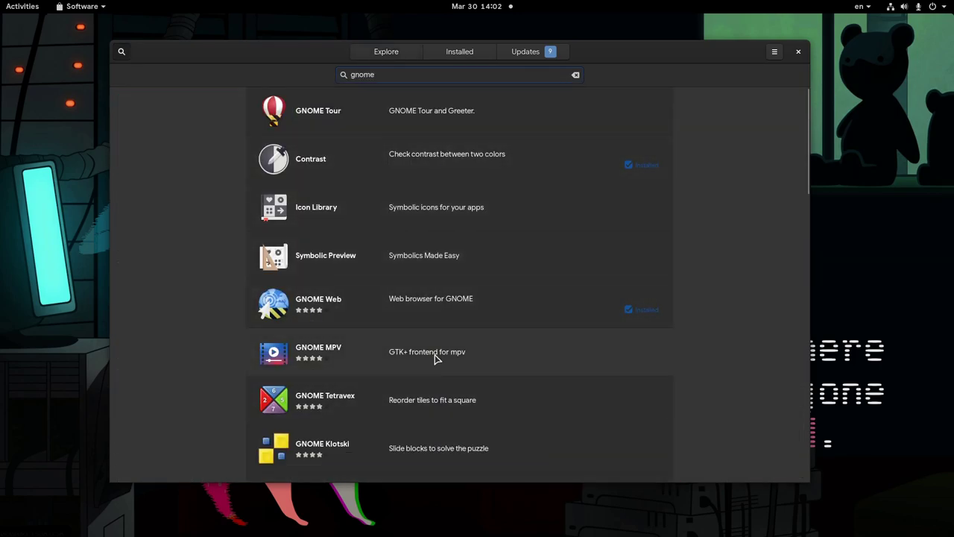
Switch to Settings, narrow its window to the single-column layout, and search the main settings list for "About".
key("alt+Tab")
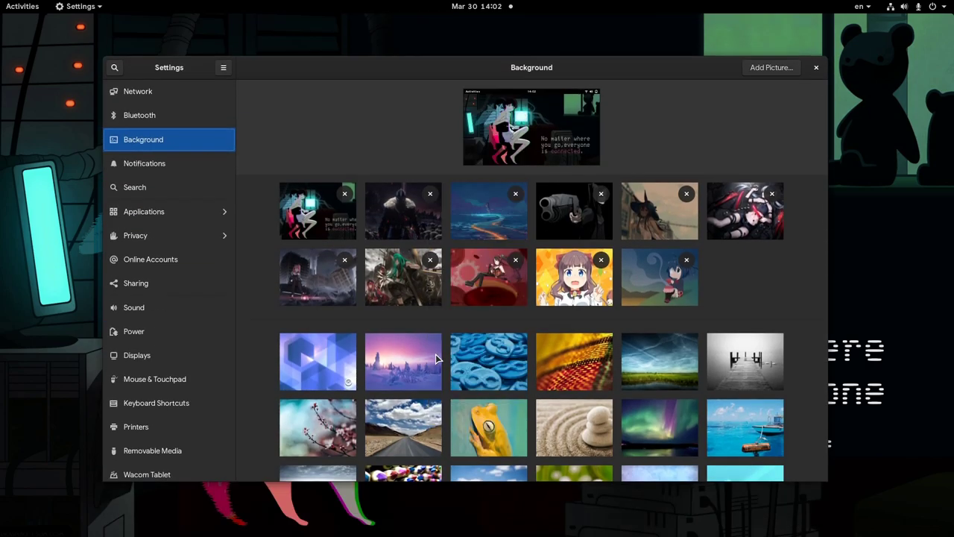
left_click_drag(829, 284, 349, 292)
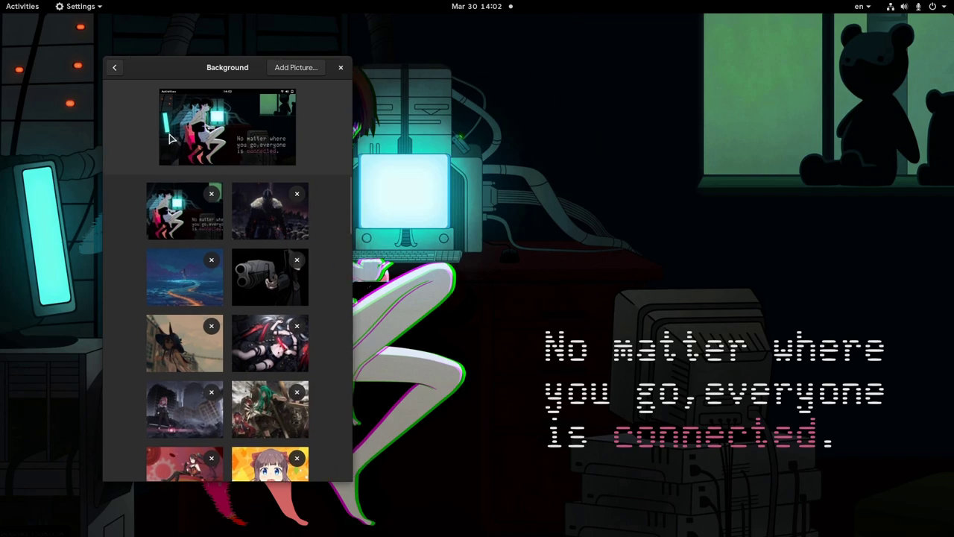
left_click(116, 69)
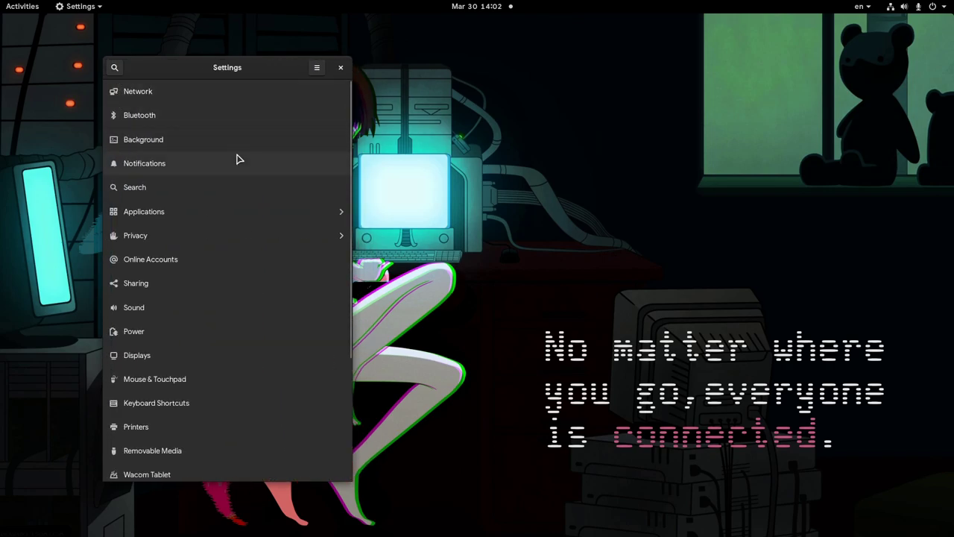
type("About")
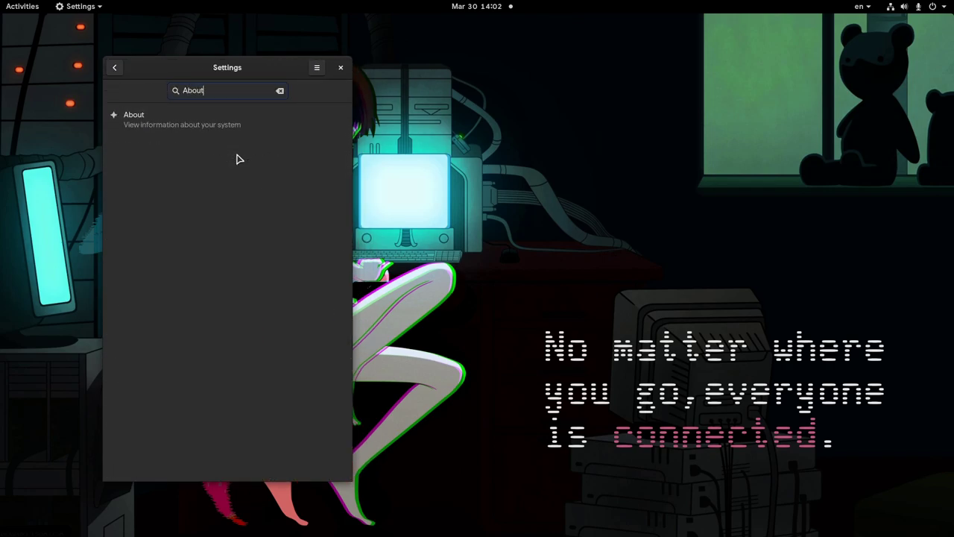